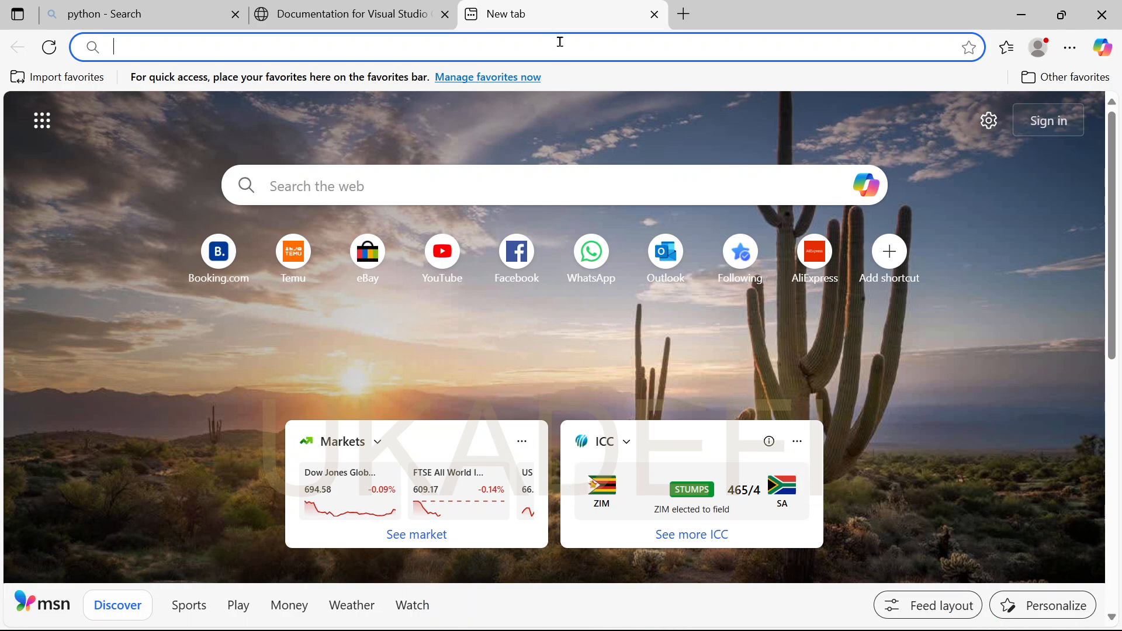
- Search Bing for 'vscode download' in a new Edge tab and scan the results
text(vsc)
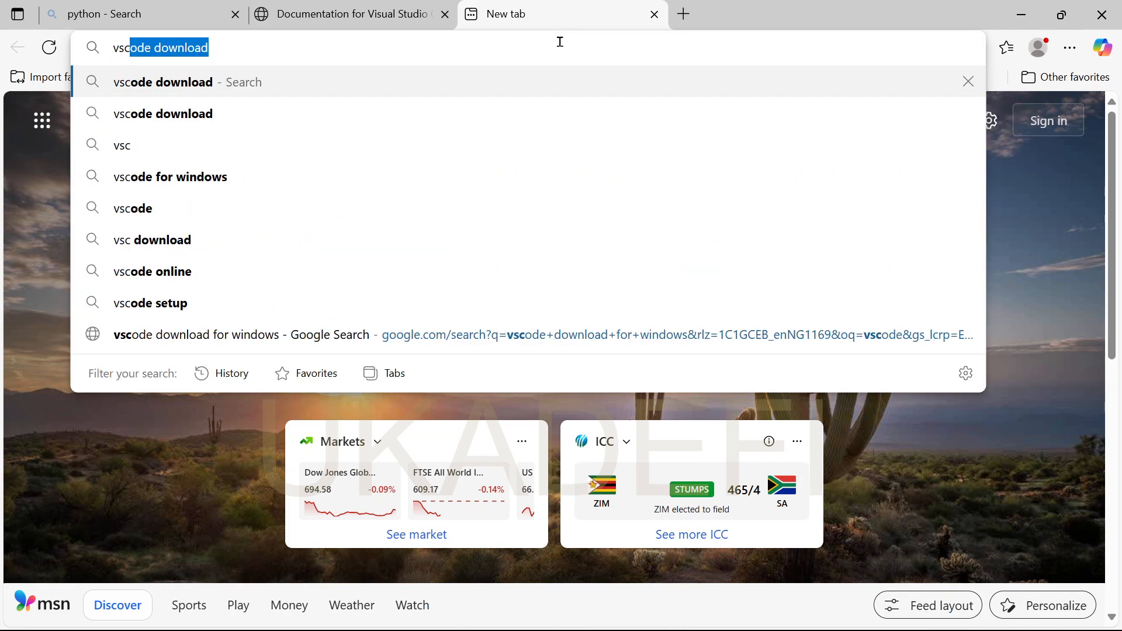
text(ode)
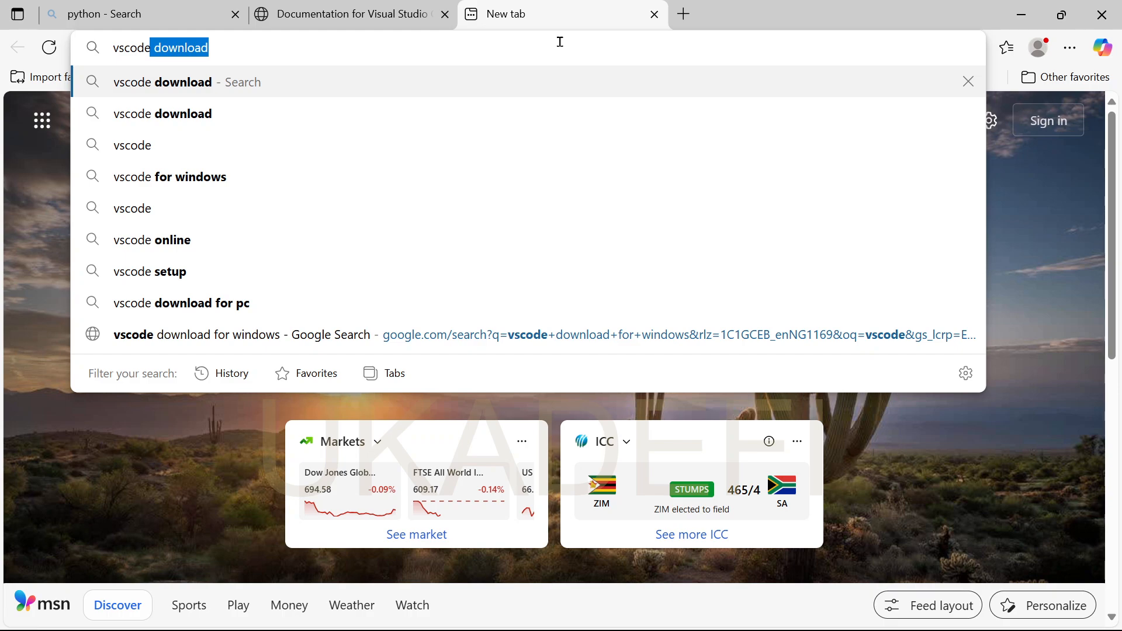
key(Return)
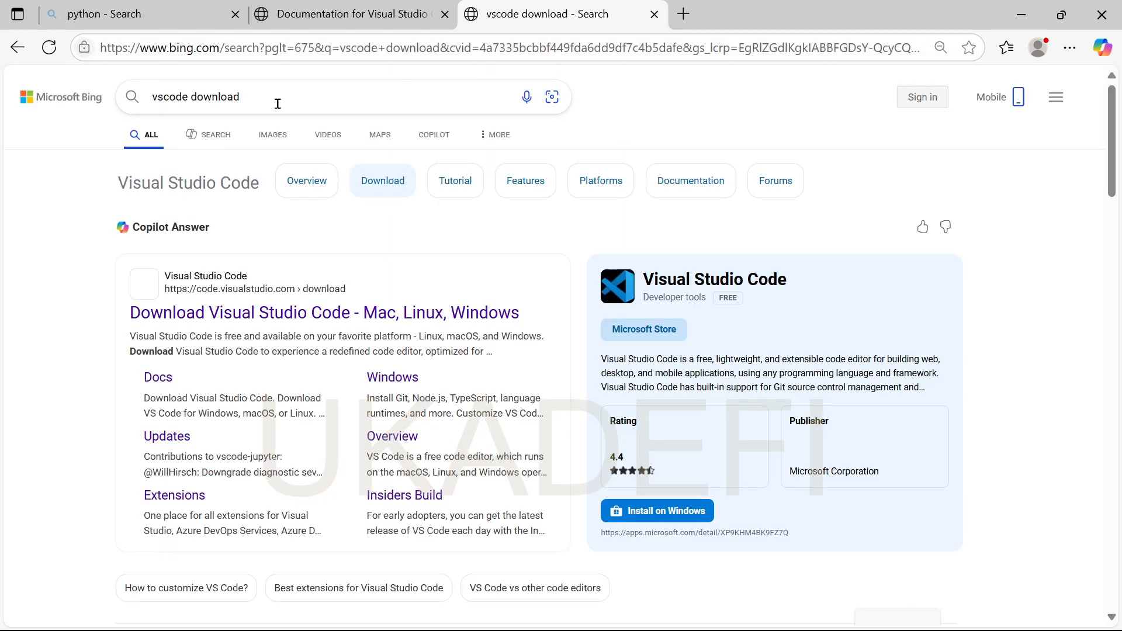
scroll(316, 401, down, 5)
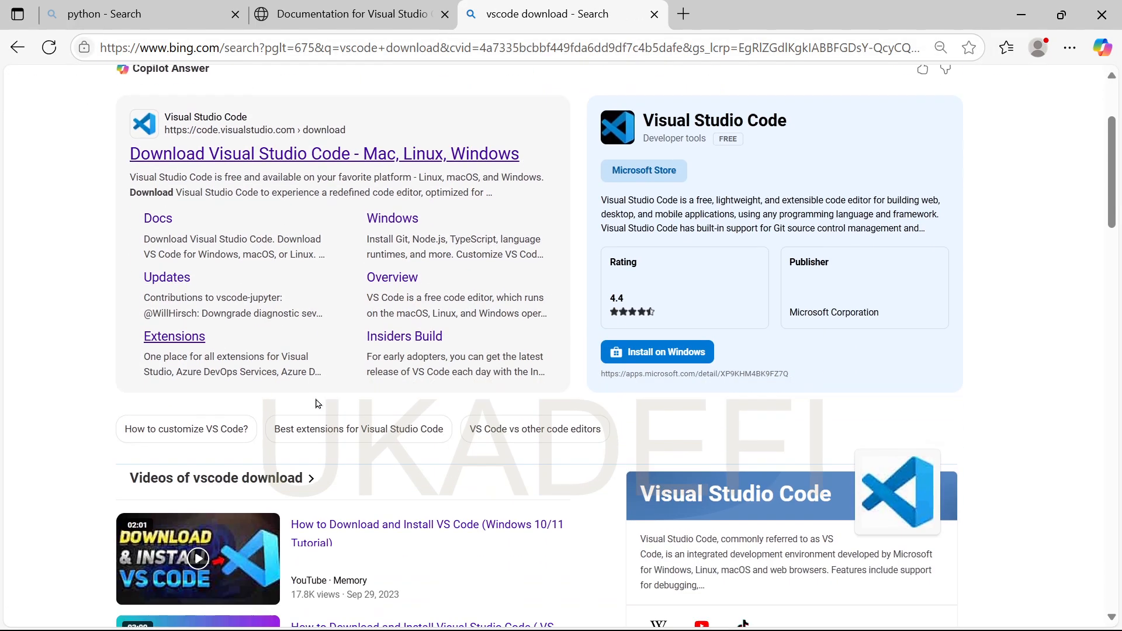
scroll(316, 400, up, 5)
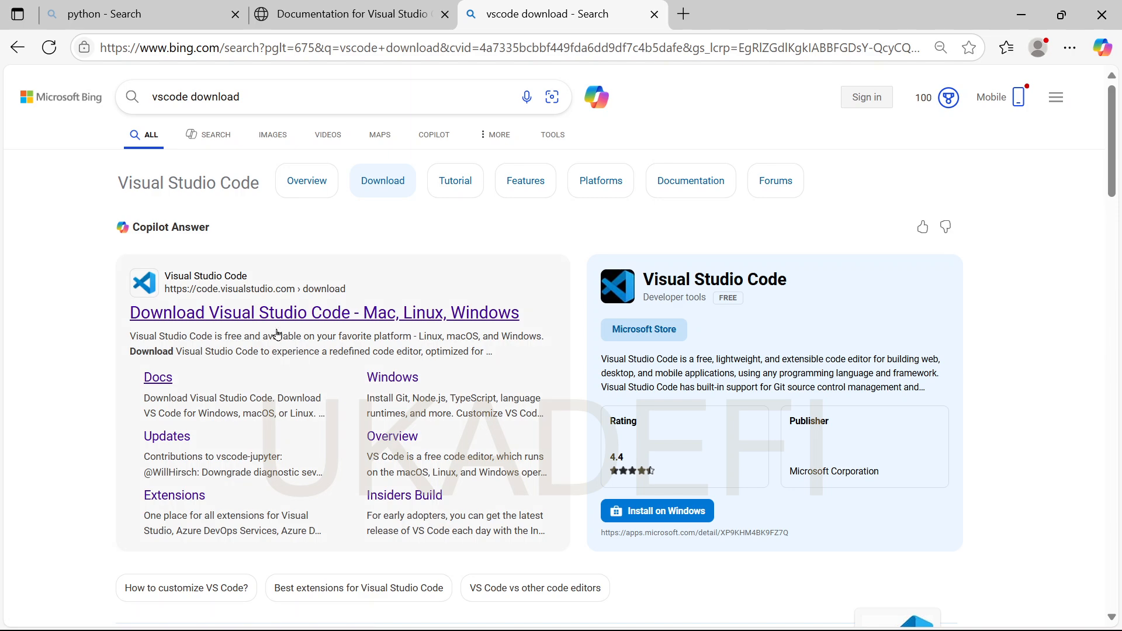
- Open the 'Download Visual Studio Code - Mac, Linux, Windows' result at code.visualstudio.com/download
click(173, 316)
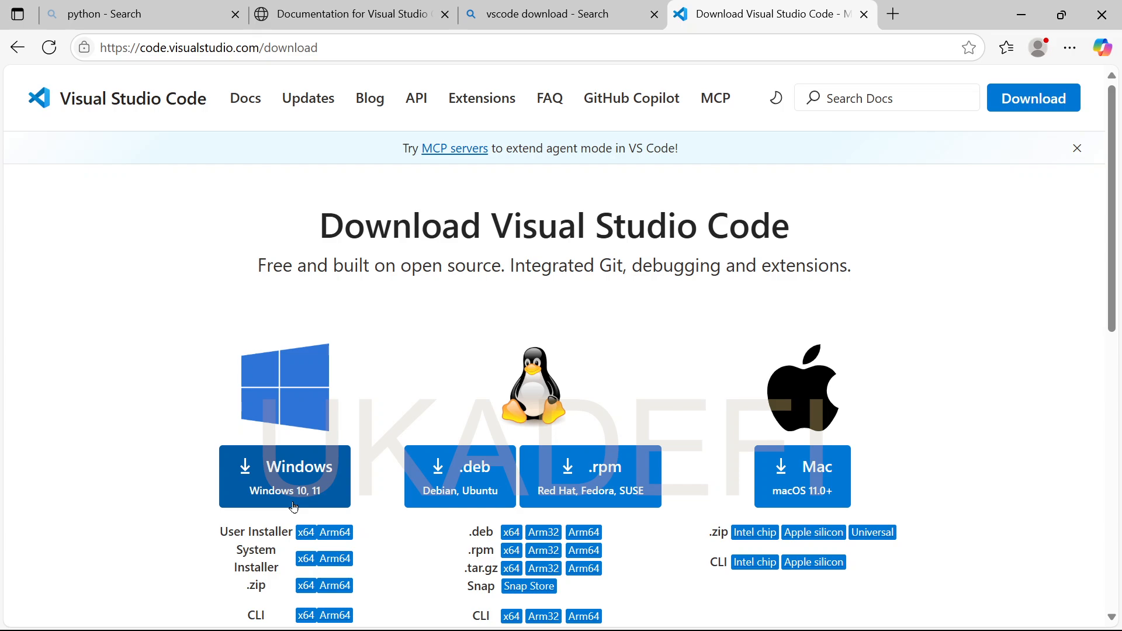
mouse_move(566, 628)
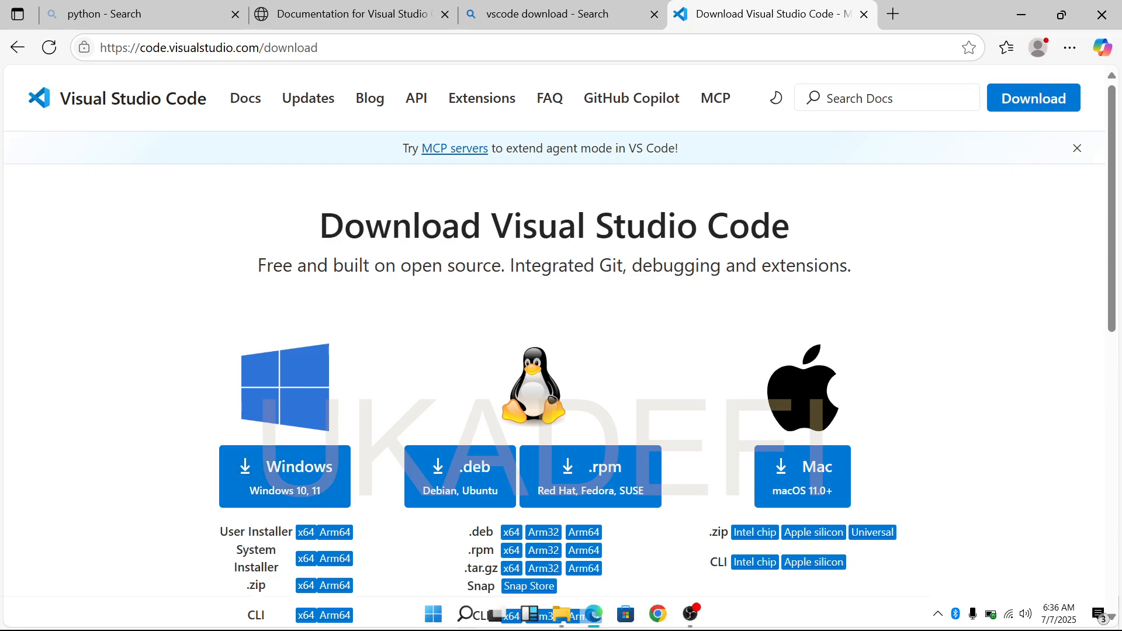
- Run the VSCodeUserSetup-x64-1.101.2 installer from the Downloads folder in File Explorer
click(566, 626)
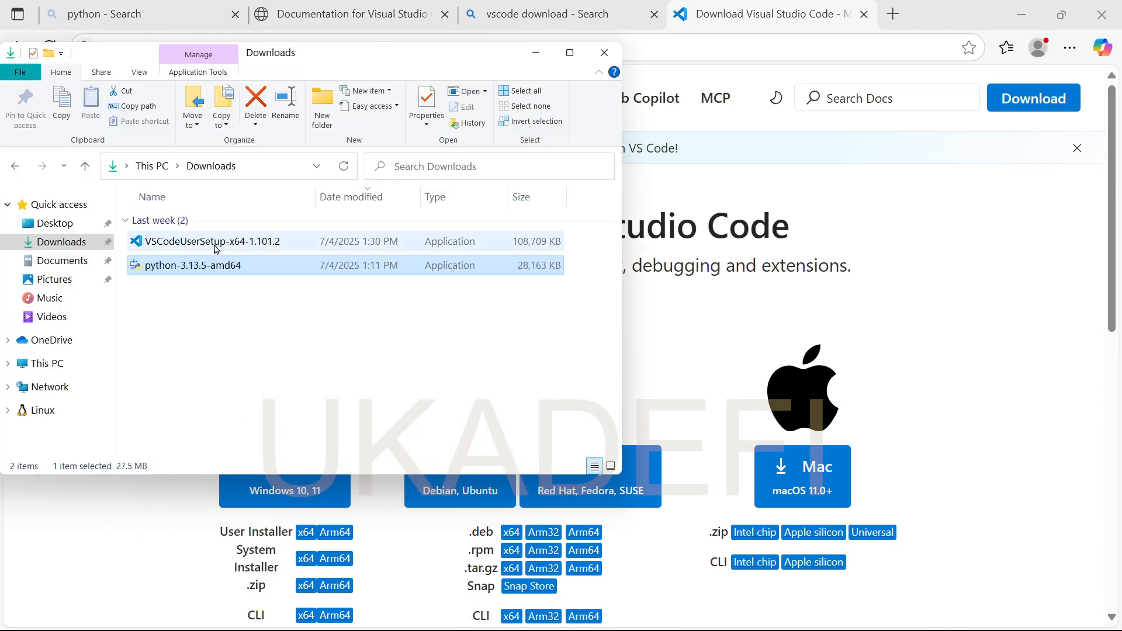
double_click(249, 246)
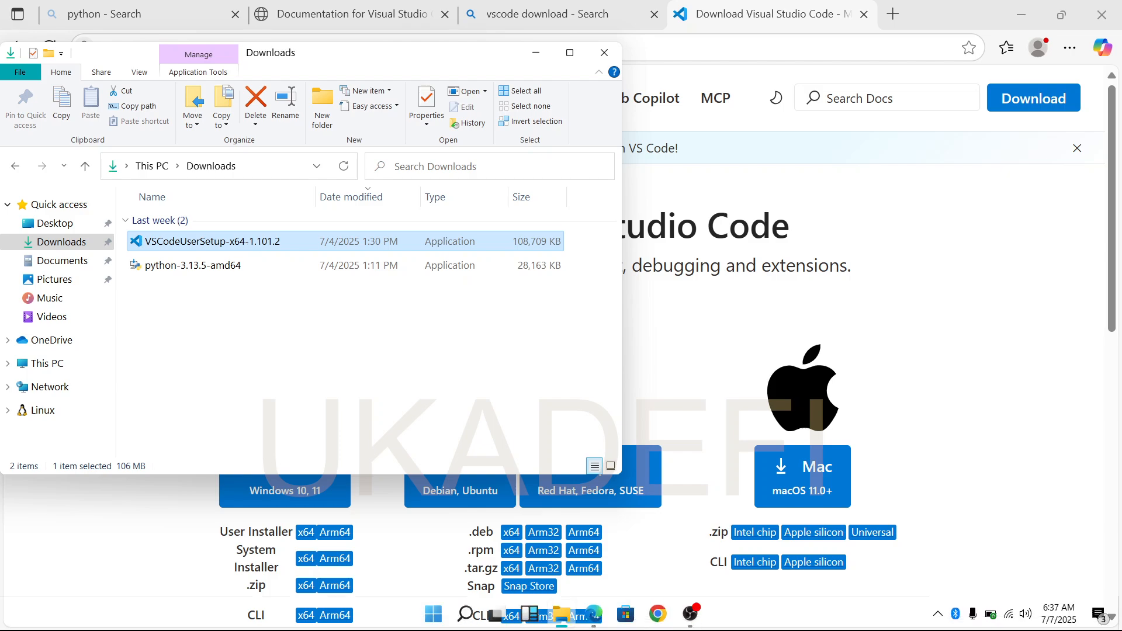
mouse_move(694, 623)
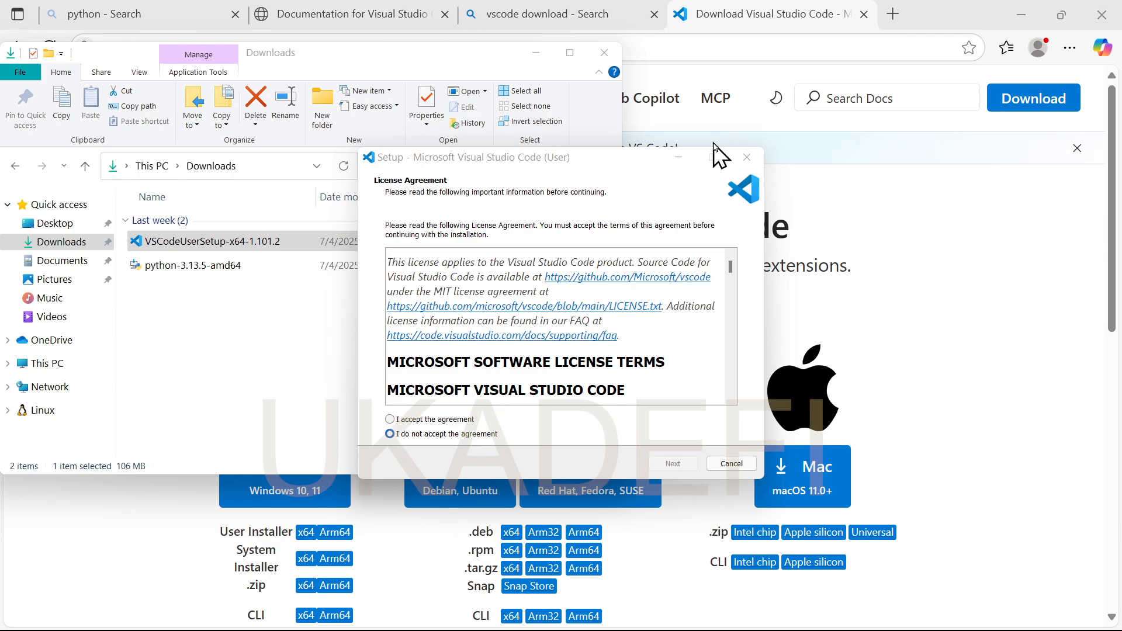
- Accept the licence agreement and keep the default install location and Start Menu folder
click(670, 181)
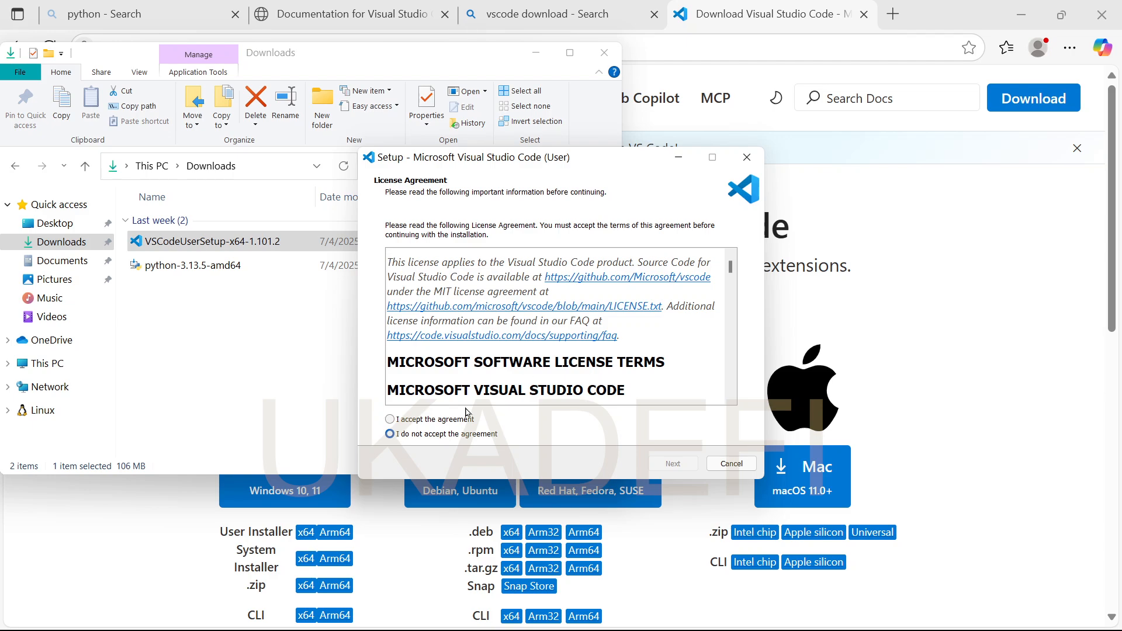
click(390, 421)
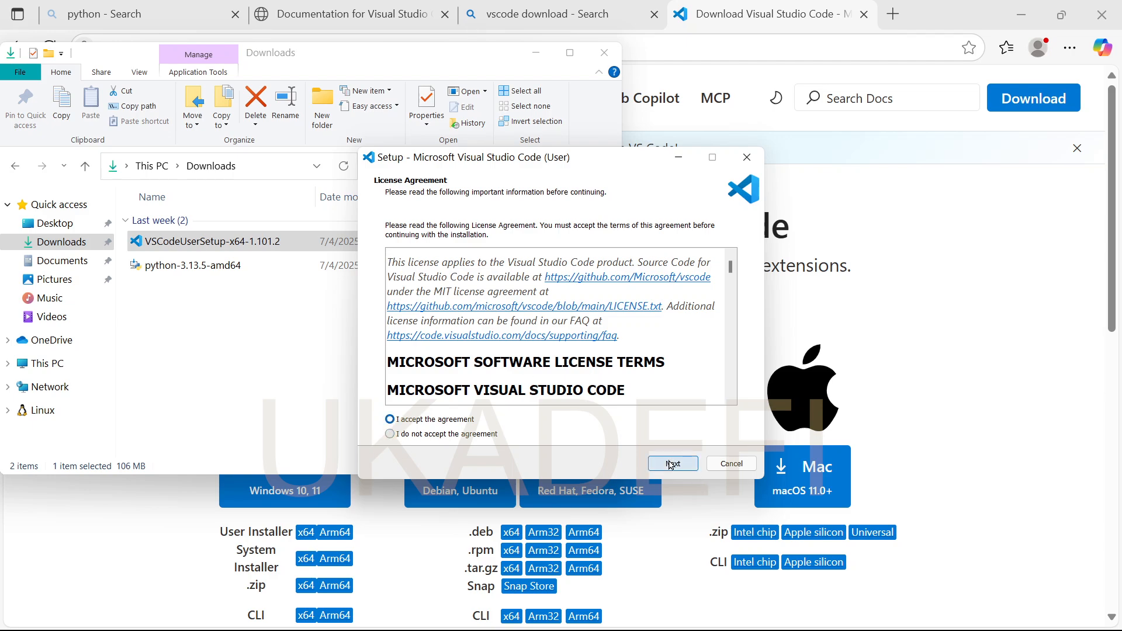
click(673, 463)
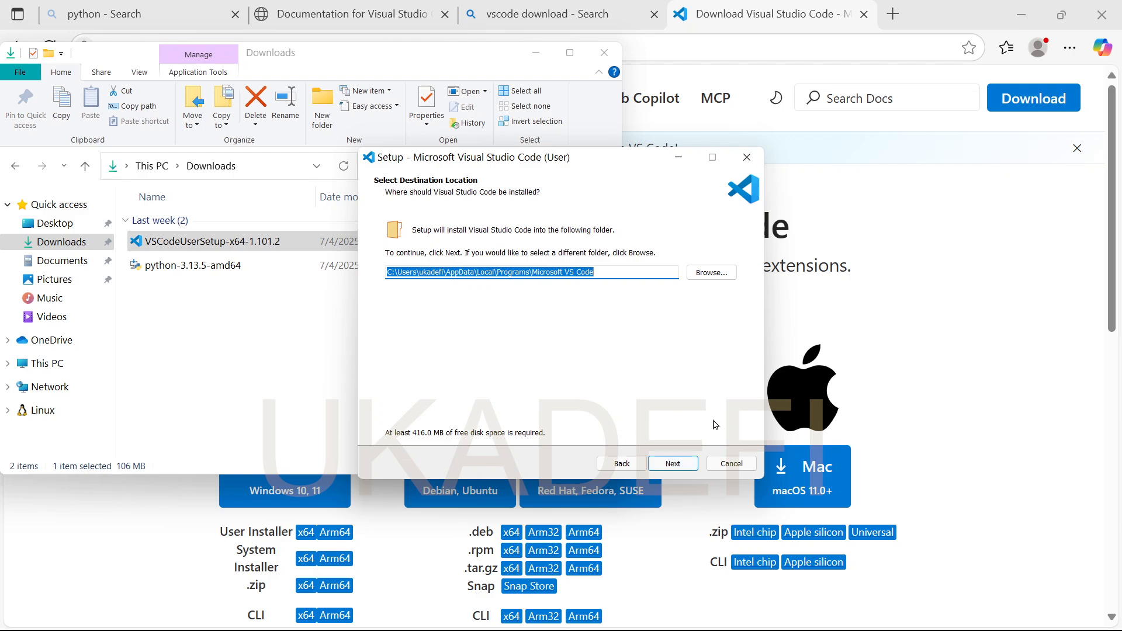
click(671, 465)
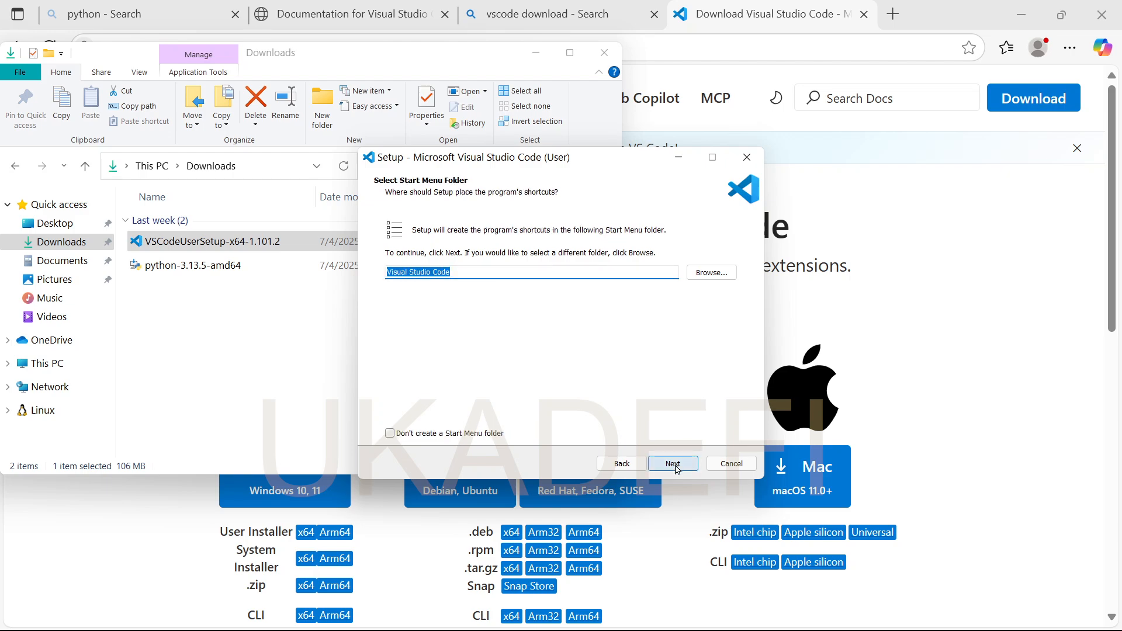
click(673, 464)
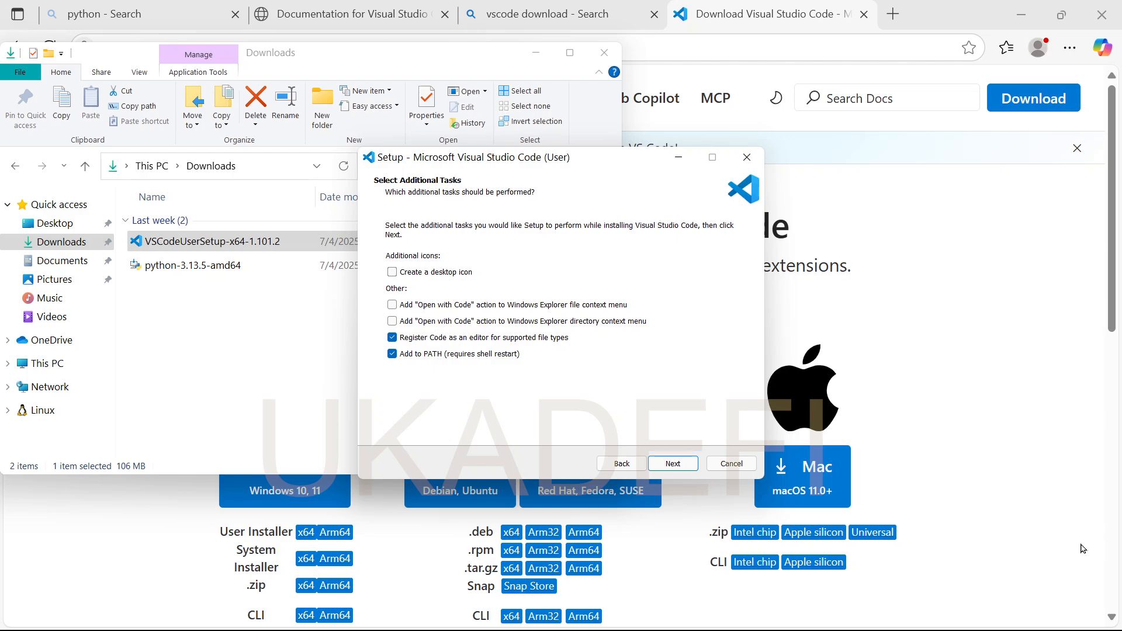
- Enable the desktop icon and both Open with Code context-menu tasks, then reach Ready to Install
click(931, 218)
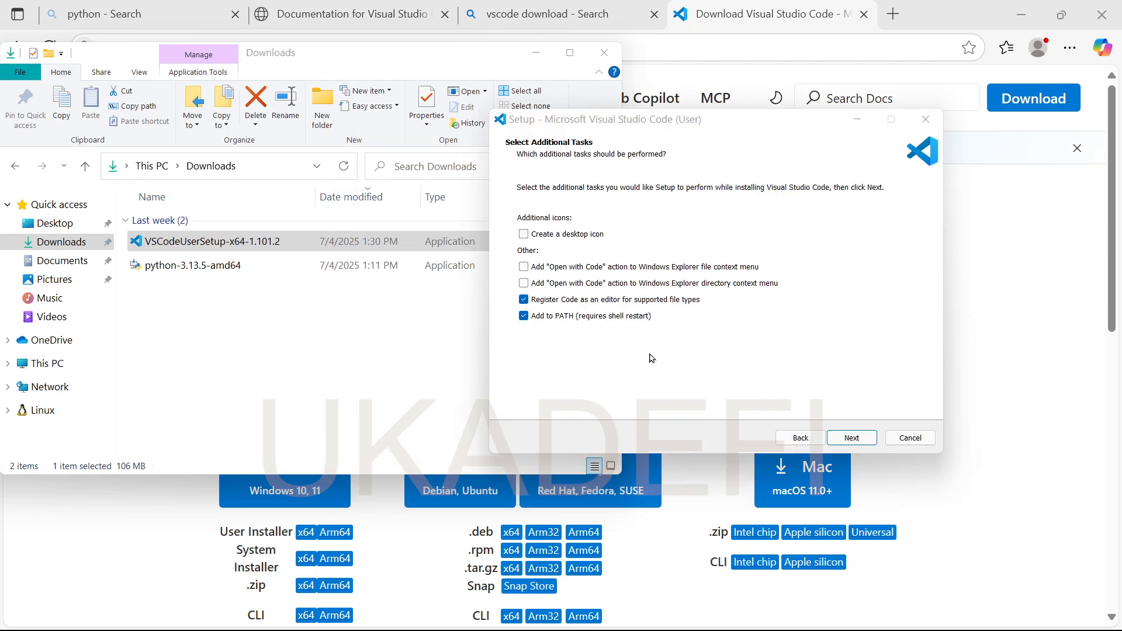
click(524, 235)
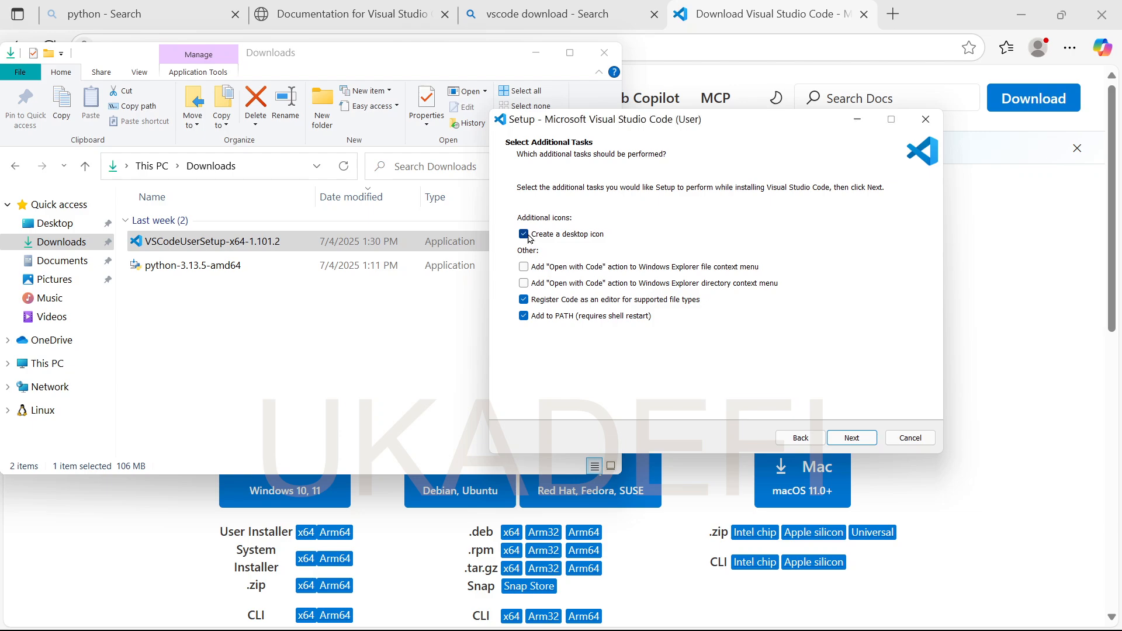
click(523, 267)
click(525, 284)
click(854, 439)
click(857, 440)
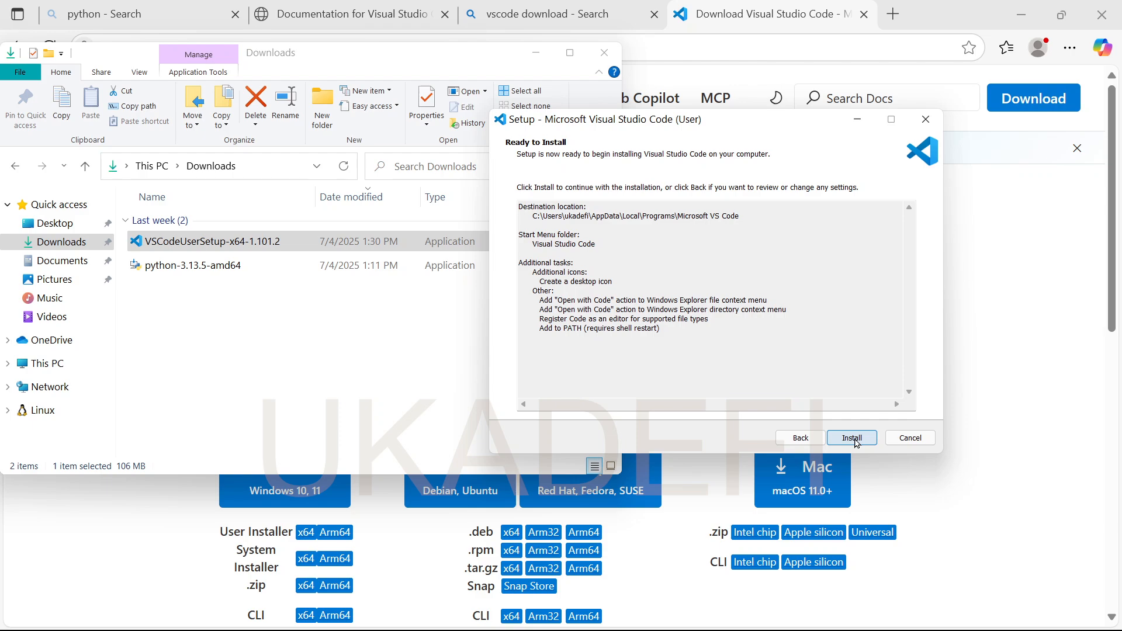
- Install Visual Studio Code and wait for the Completing the Setup Wizard page
click(852, 438)
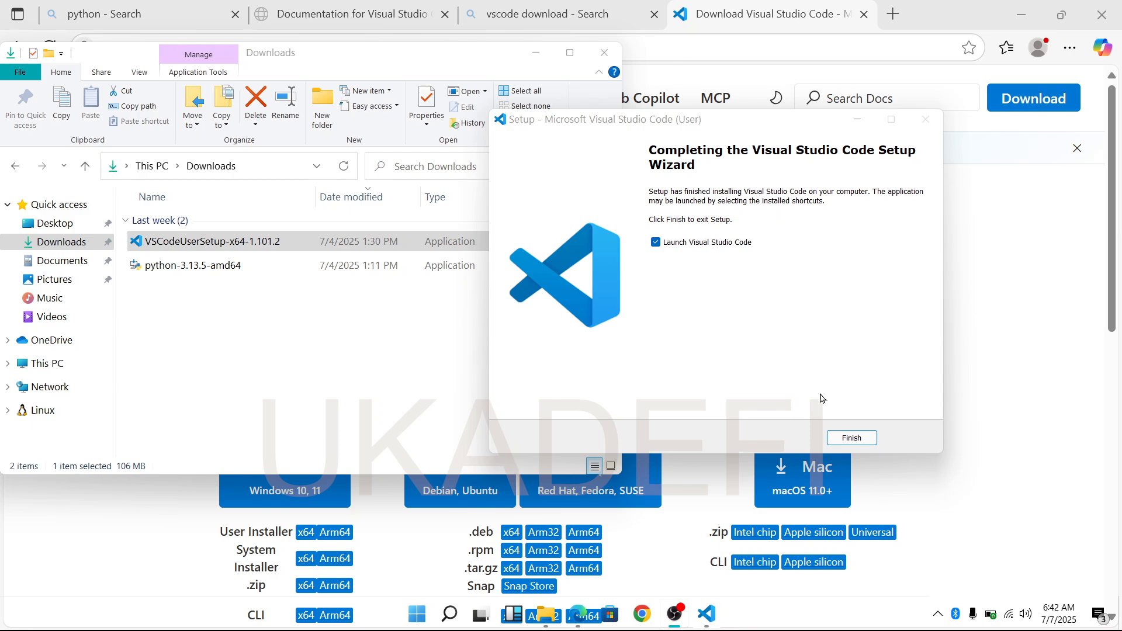
- Finish setup to launch VS Code and show the Explorer panel with no folder opened
click(851, 438)
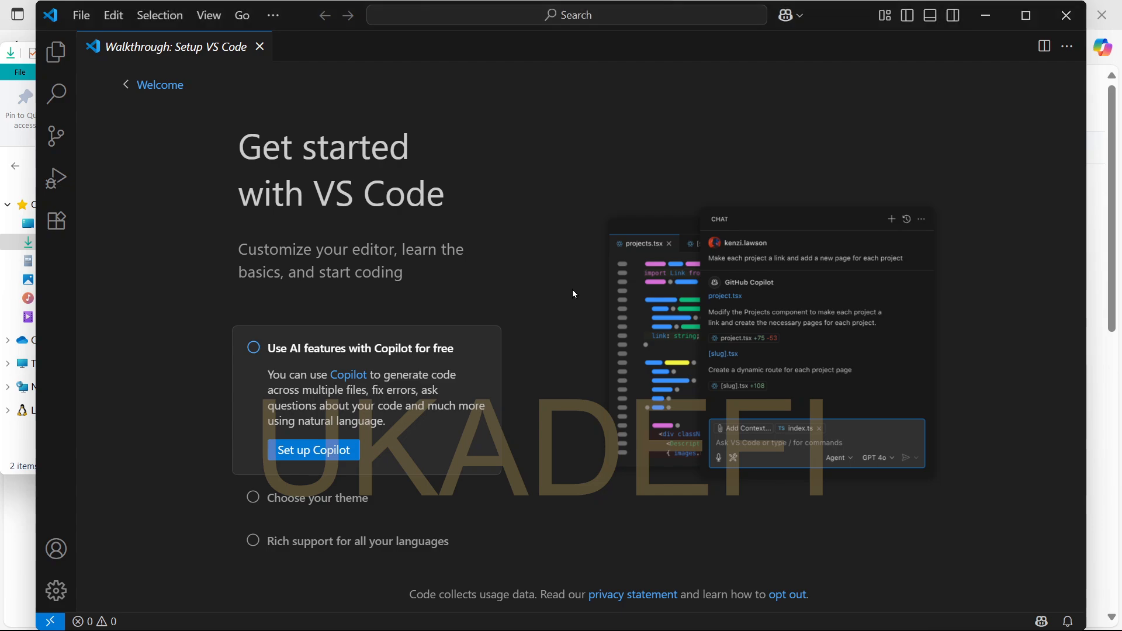
key(super+d)
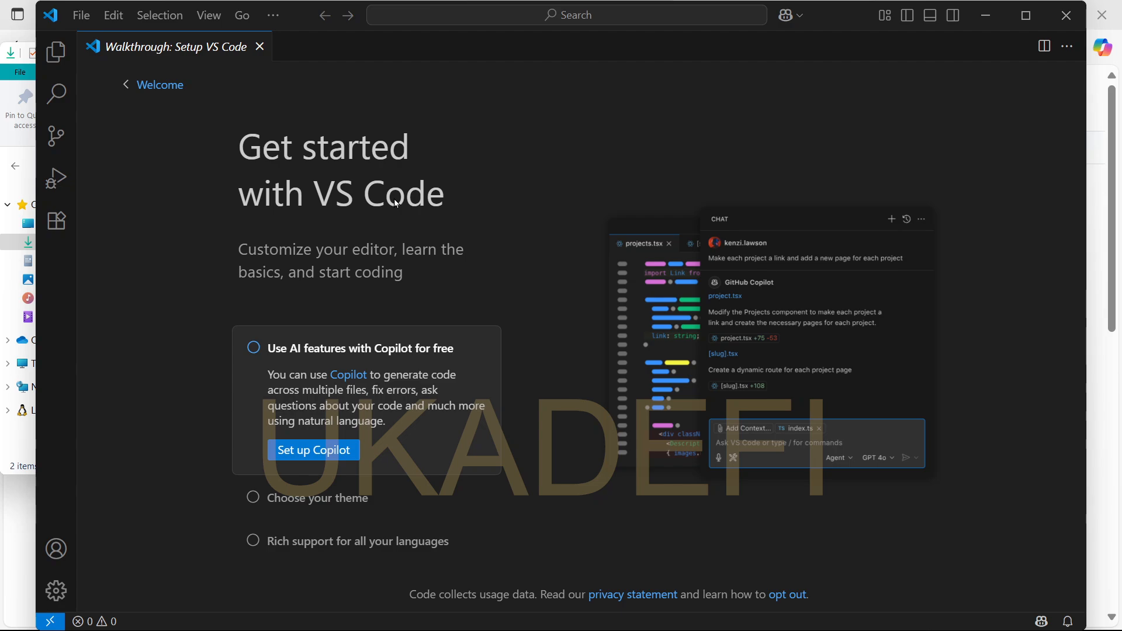
click(55, 56)
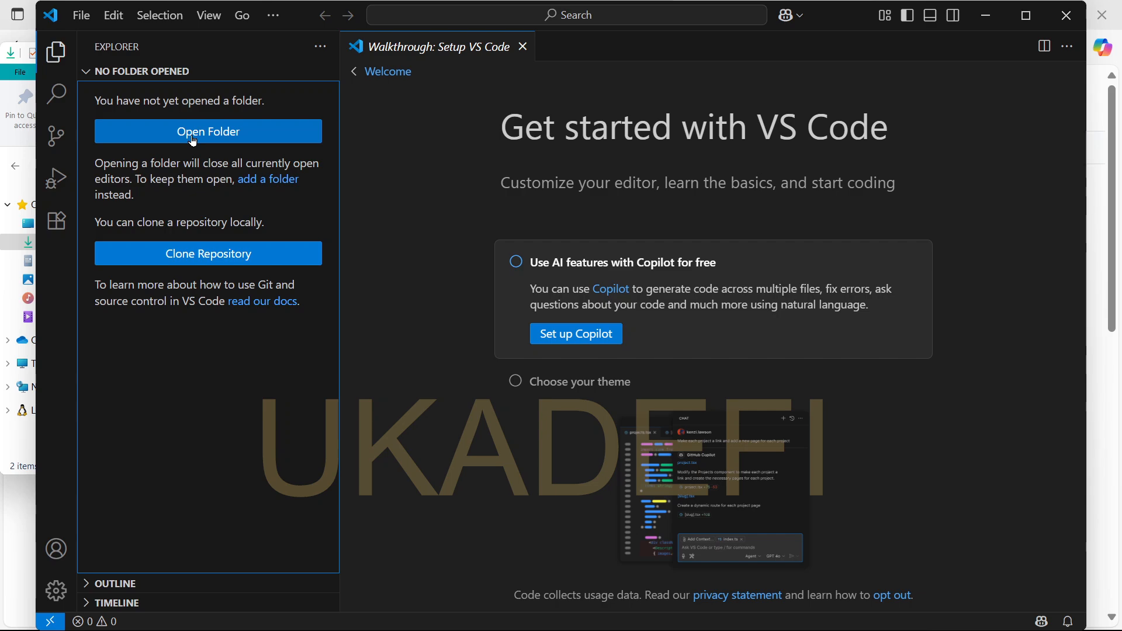
click(54, 50)
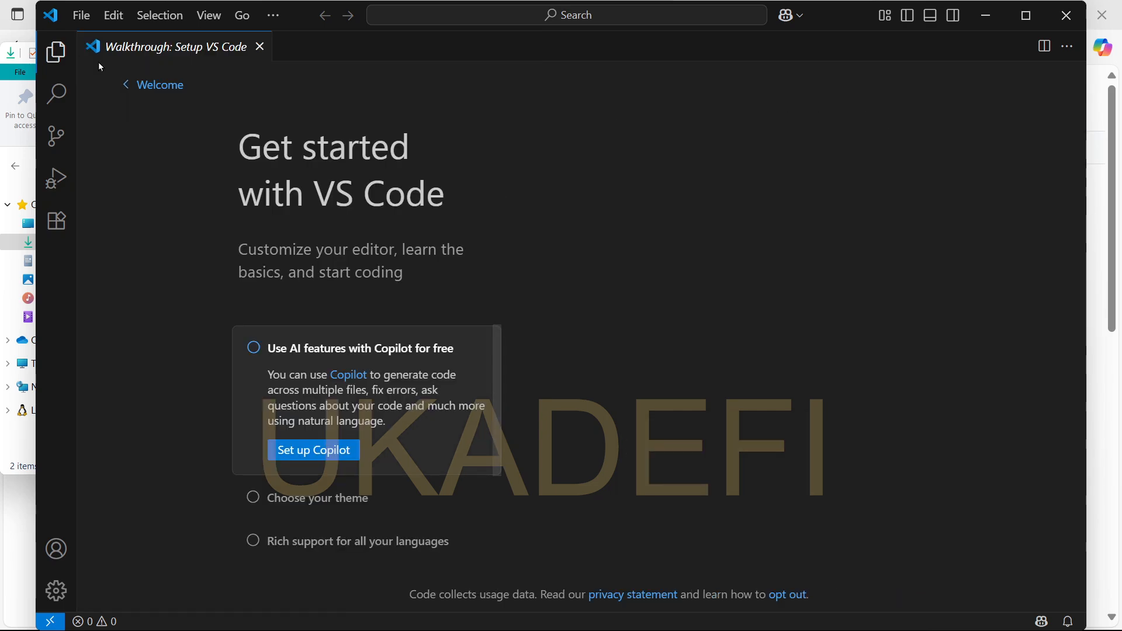
click(57, 58)
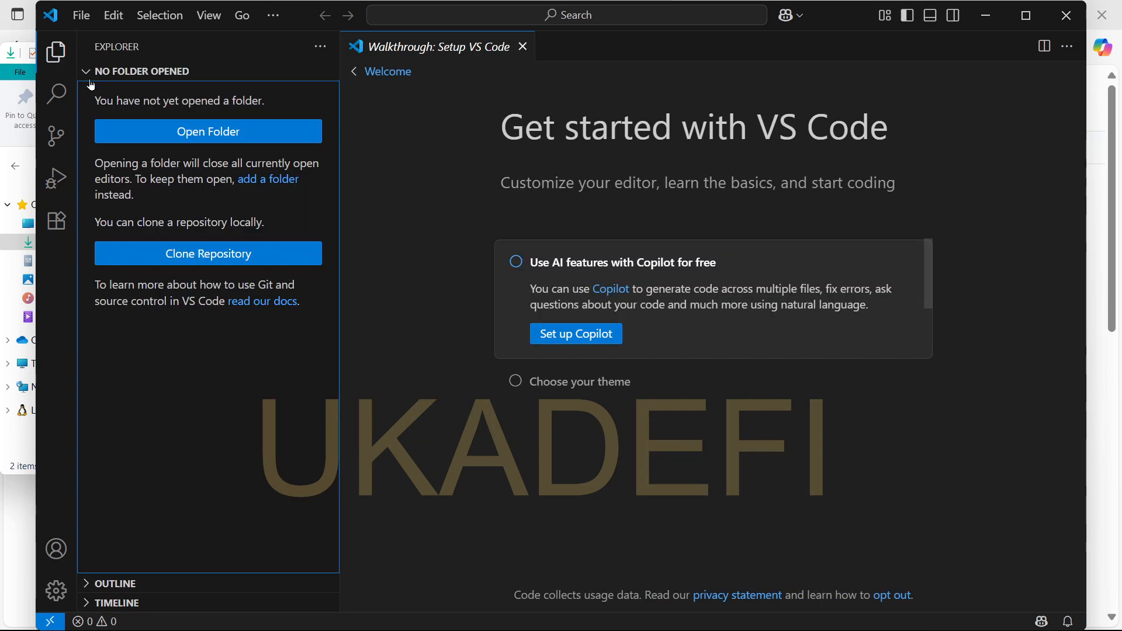
click(138, 140)
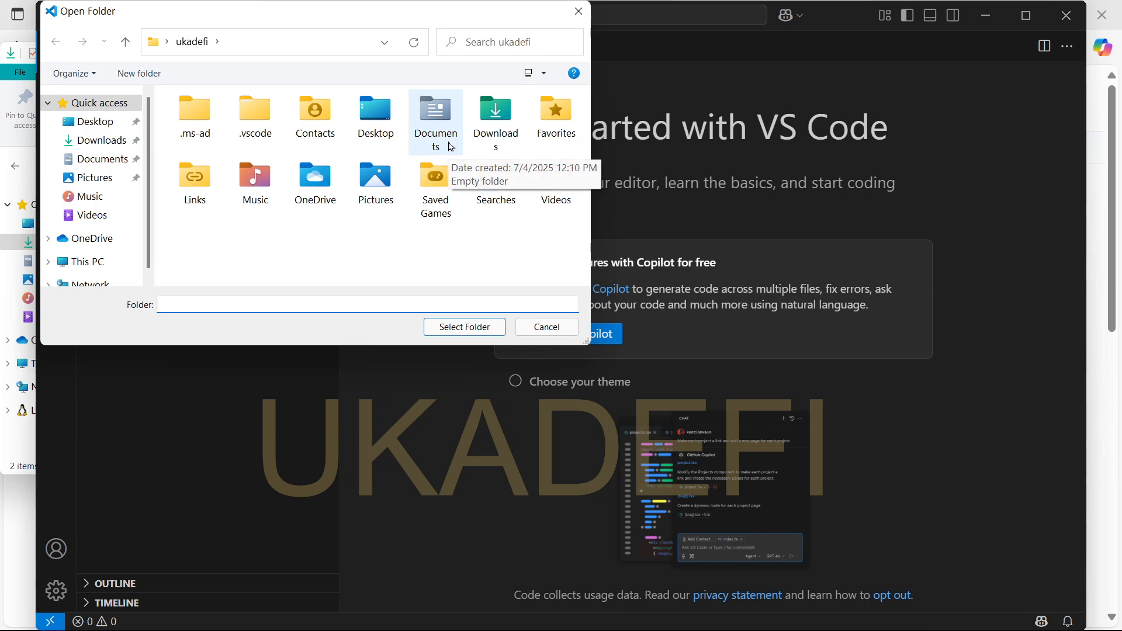
text(vsc)
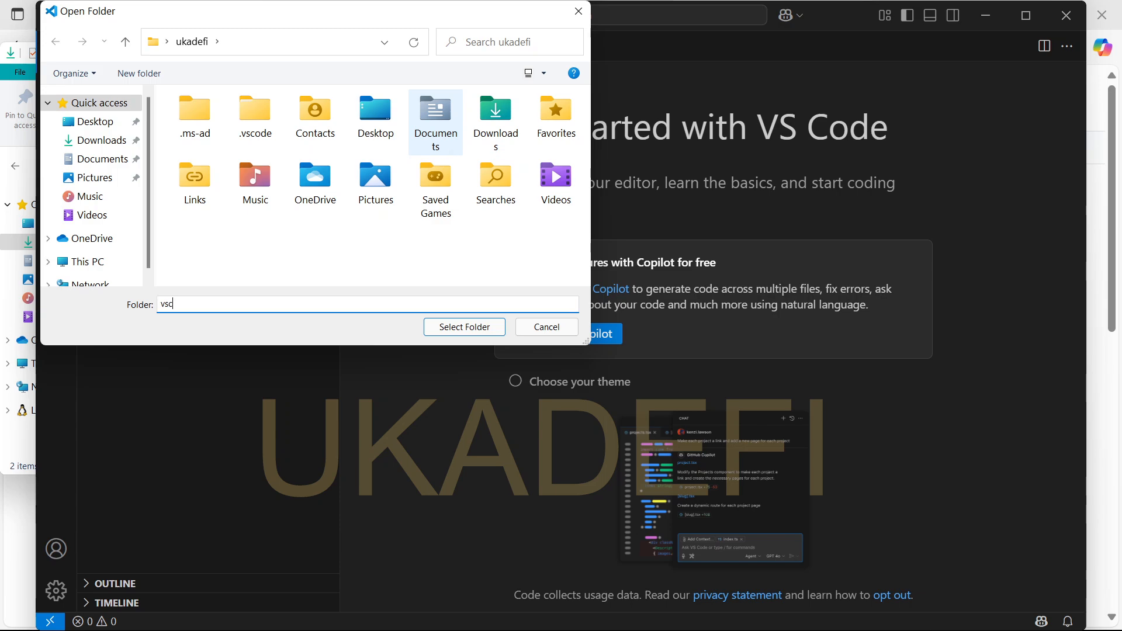
text(ode 1)
key(Return)
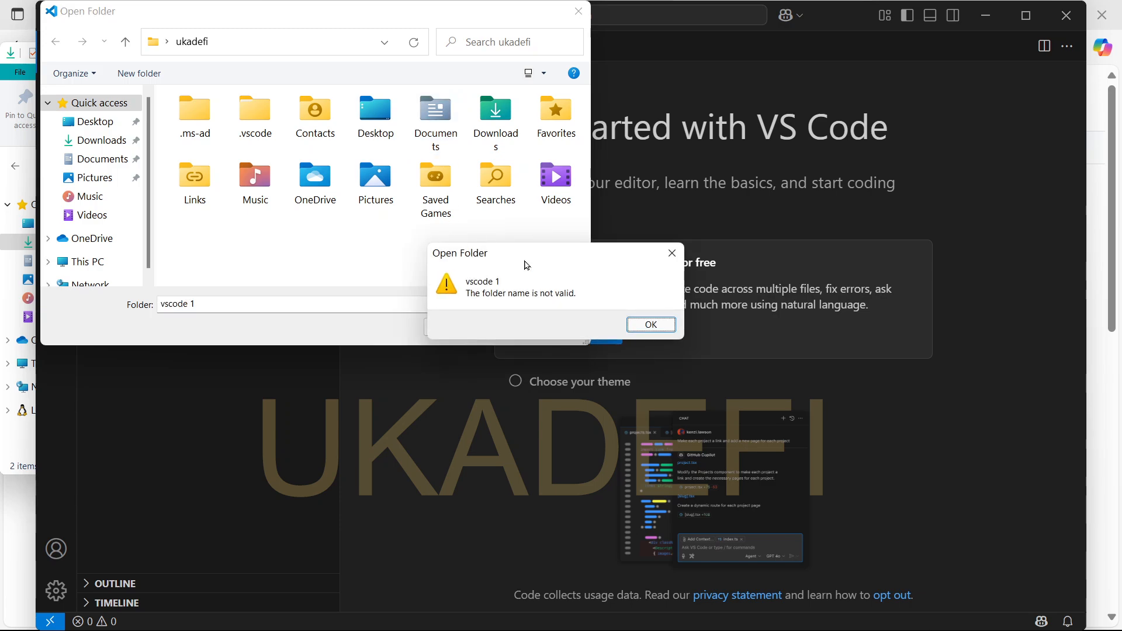
click(646, 330)
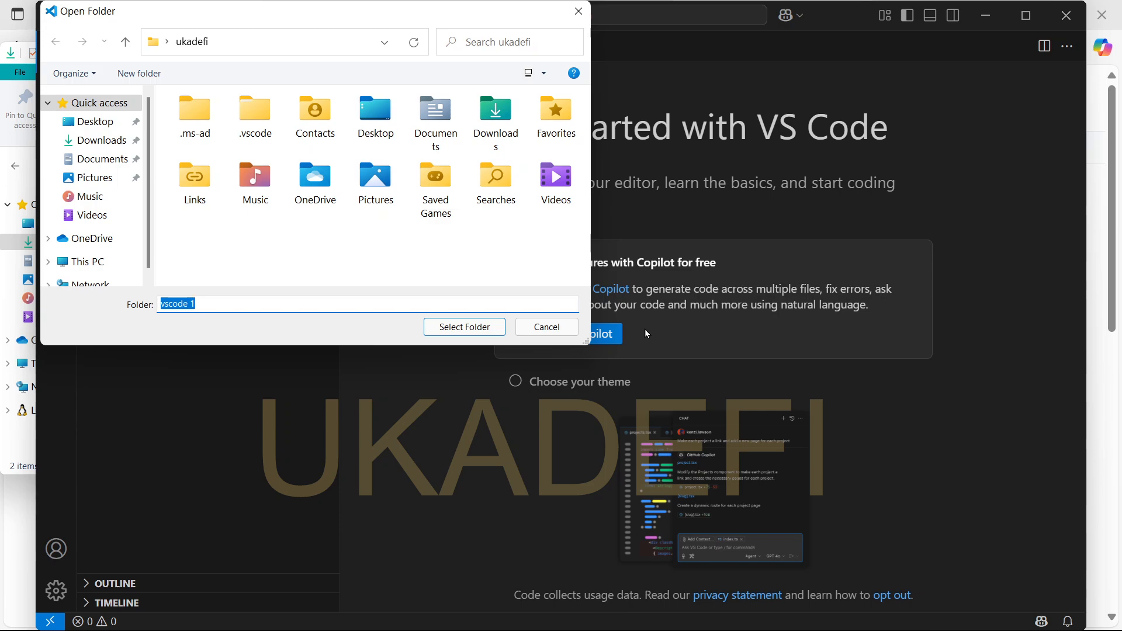
click(470, 323)
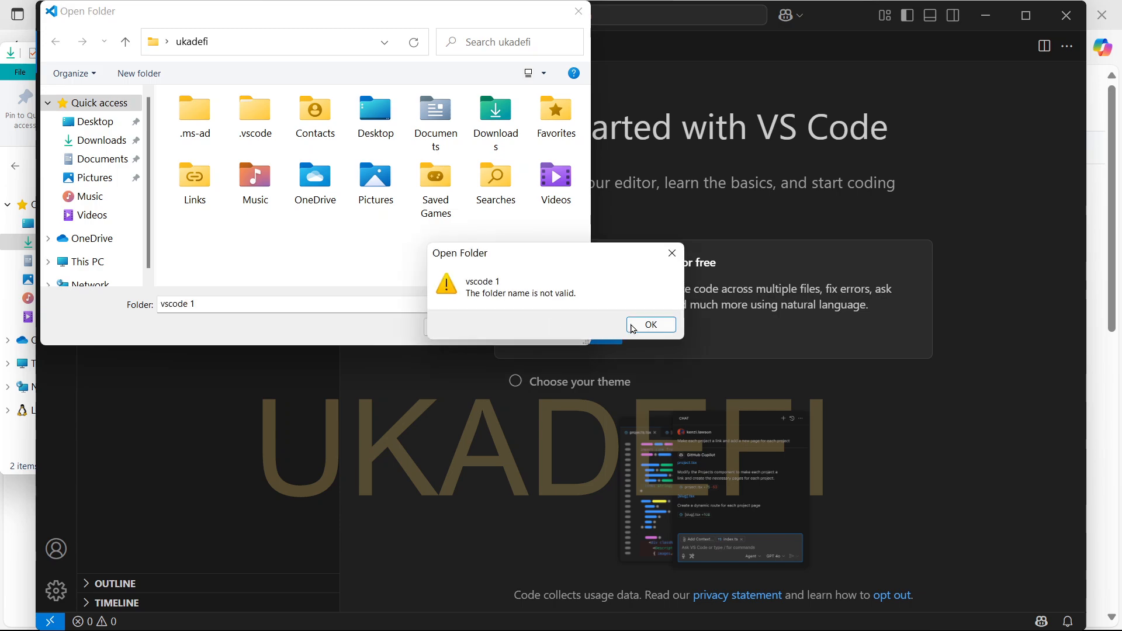
click(659, 324)
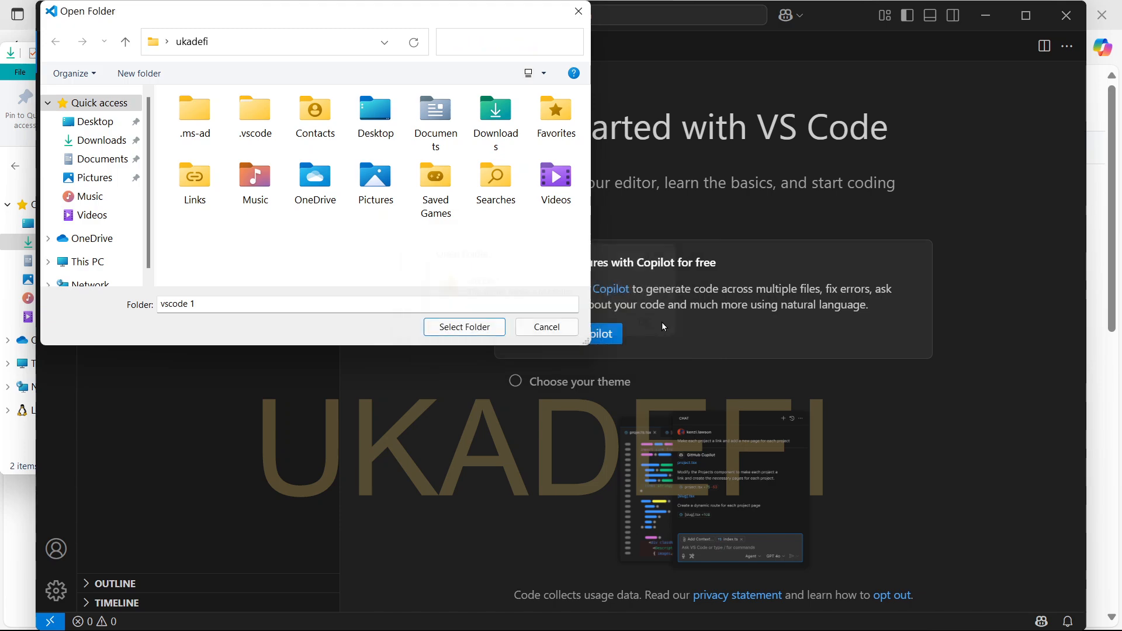
click(566, 335)
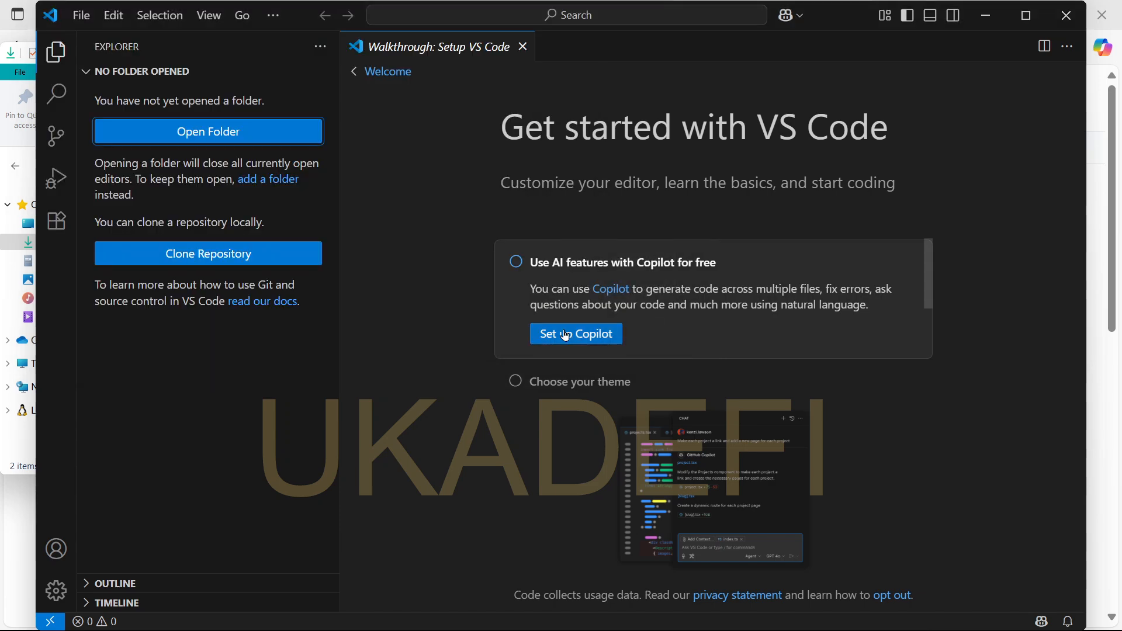
- Minimise all windows with Win+D, then switch to OBS from the taskbar
key(super+d)
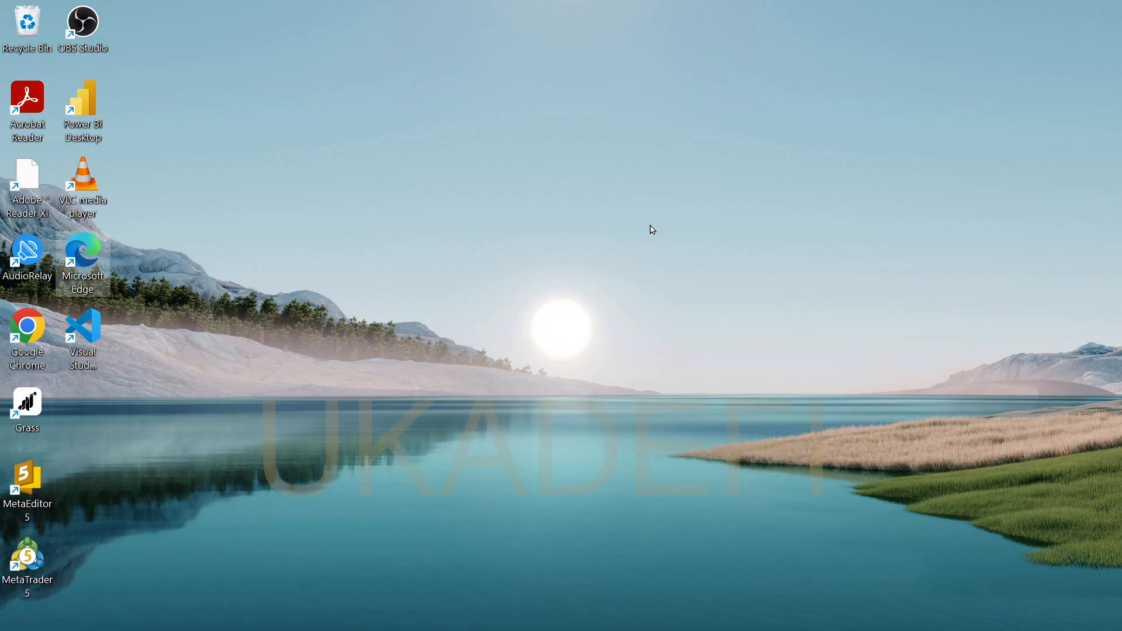
mouse_move(743, 628)
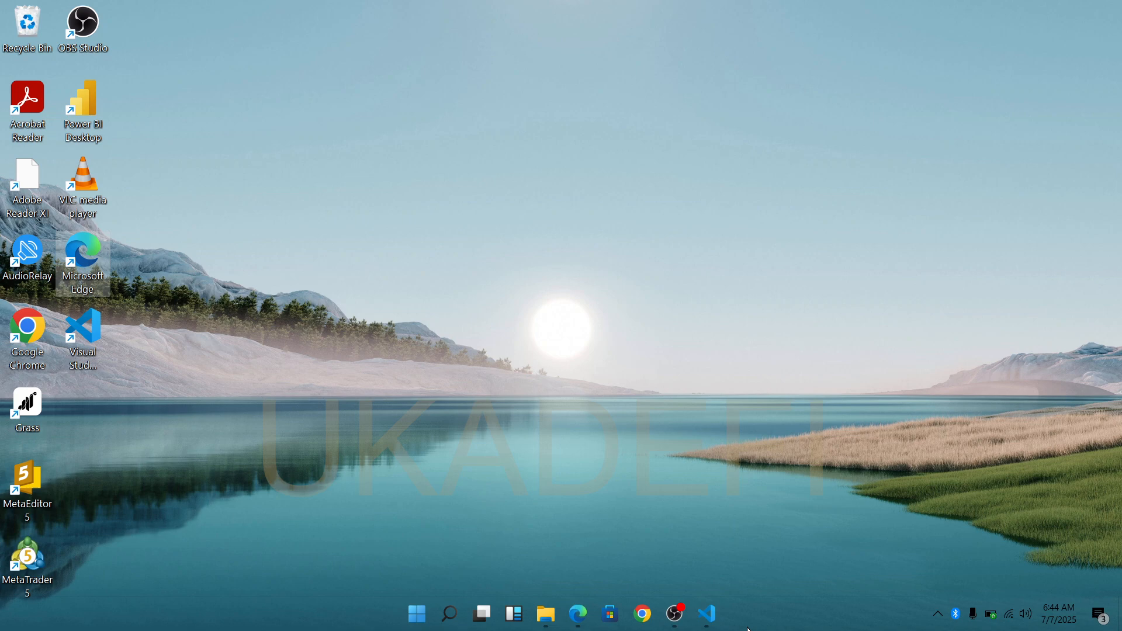
click(685, 626)
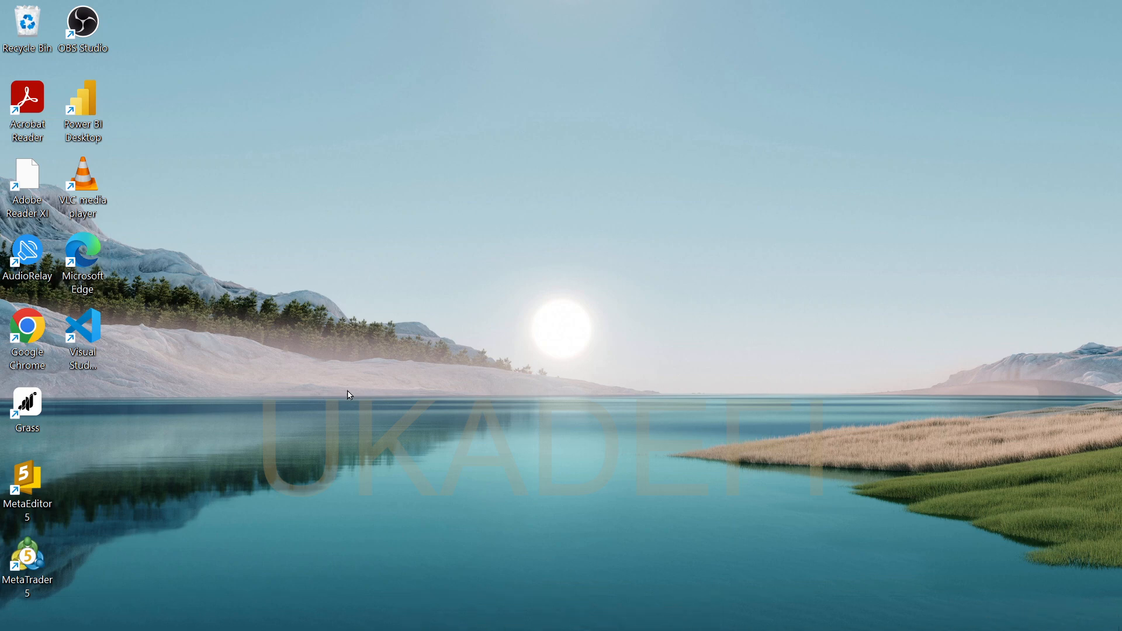